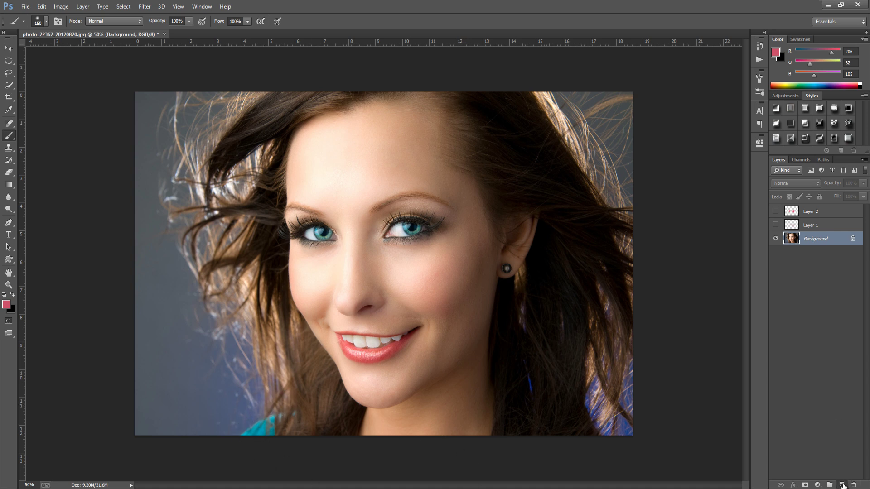
Step: Add an empty Layer 3 and set a pink foreground (R206, G82, B105) with a 150 px, 0% hardness brush
{"action": "left_click", "coordinate": [843, 485]}
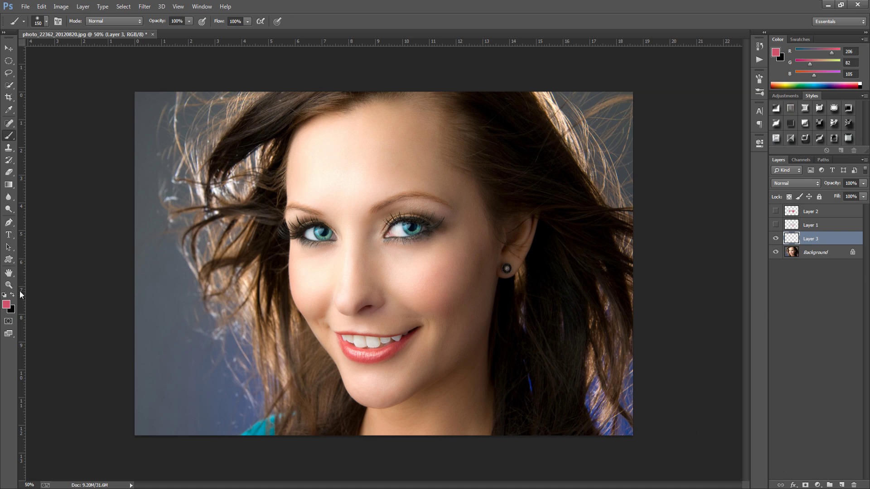
{"action": "left_click", "coordinate": [6, 305]}
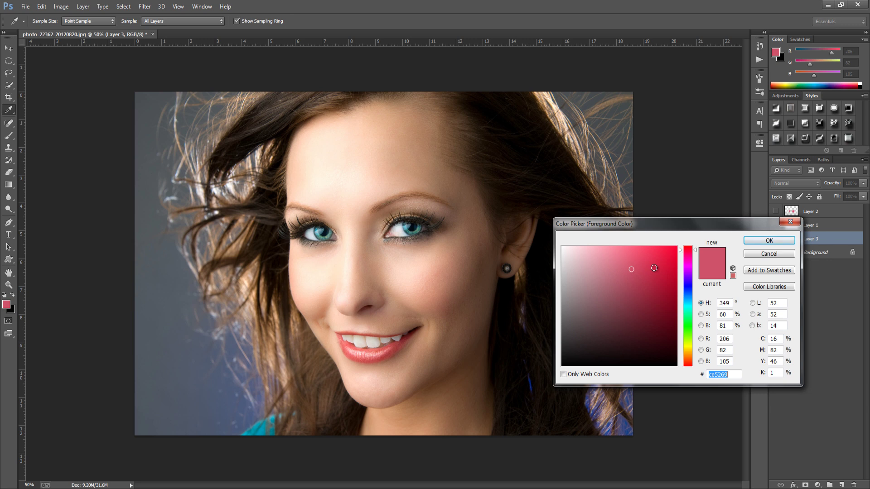
{"action": "left_click", "coordinate": [769, 241]}
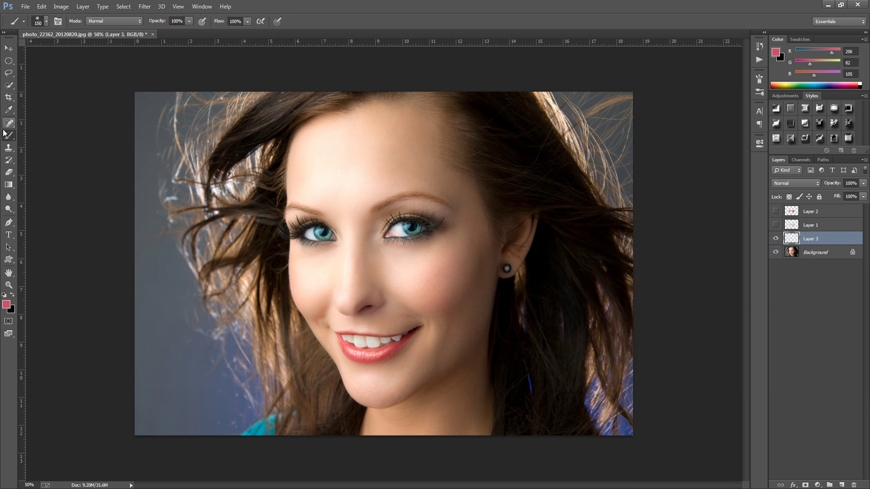
{"action": "left_click", "coordinate": [46, 22]}
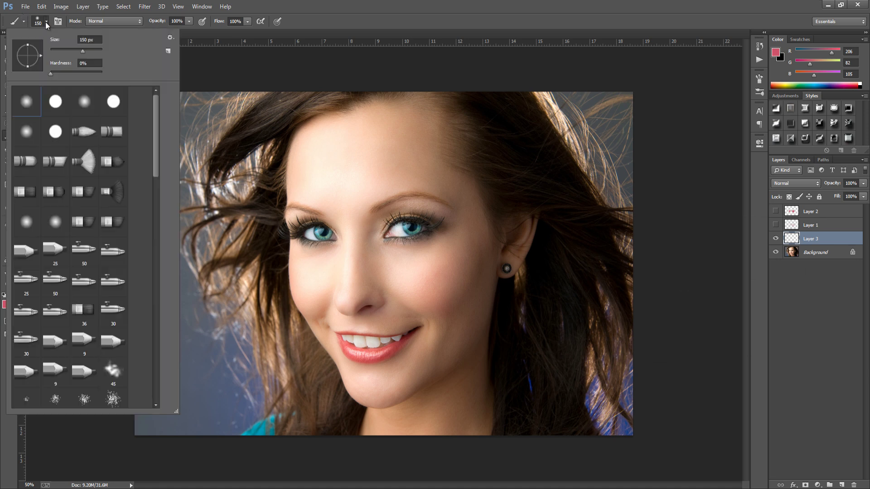
{"action": "left_click", "coordinate": [47, 23]}
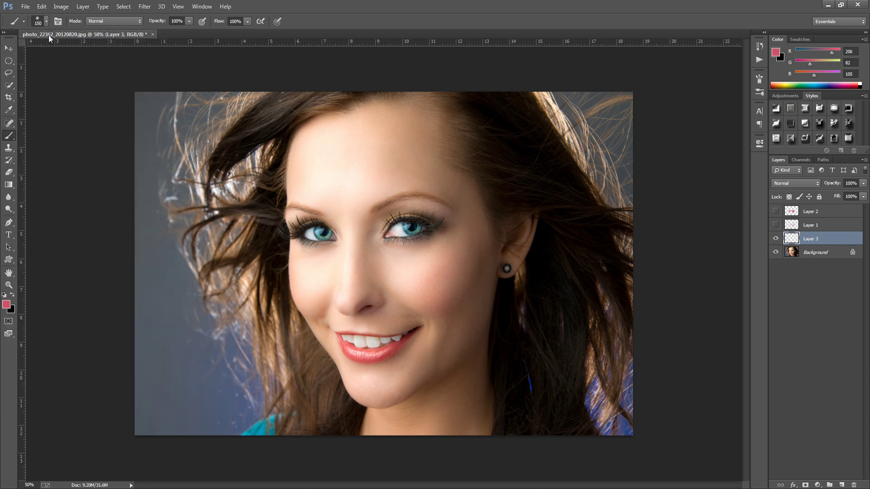
Step: Paint a pink patch on the right cheek, then a smaller one on the left cheek
{"action": "mouse_move", "coordinate": [450, 276]}
{"action": "left_mouse_down"}
{"action": "mouse_move", "coordinate": [413, 288]}
{"action": "mouse_move", "coordinate": [434, 296]}
{"action": "mouse_move", "coordinate": [451, 273]}
{"action": "mouse_move", "coordinate": [453, 284]}
{"action": "mouse_move", "coordinate": [458, 255]}
{"action": "mouse_move", "coordinate": [457, 292]}
{"action": "mouse_move", "coordinate": [438, 271]}
{"action": "mouse_move", "coordinate": [410, 275]}
{"action": "mouse_move", "coordinate": [460, 254]}
{"action": "mouse_move", "coordinate": [463, 299]}
{"action": "mouse_move", "coordinate": [455, 276]}
{"action": "mouse_move", "coordinate": [435, 284]}
{"action": "mouse_move", "coordinate": [453, 267]}
{"action": "mouse_move", "coordinate": [431, 258]}
{"action": "left_mouse_up"}
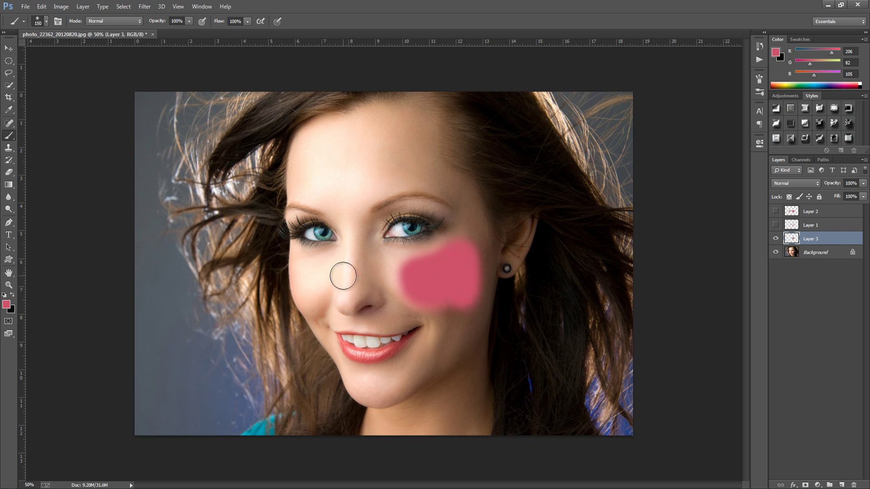
{"action": "key", "text": "bracketleft"}
{"action": "key", "text": "bracketleft"}
{"action": "mouse_move", "coordinate": [311, 270]}
{"action": "left_mouse_down"}
{"action": "mouse_move", "coordinate": [307, 293]}
{"action": "mouse_move", "coordinate": [321, 274]}
{"action": "mouse_move", "coordinate": [311, 267]}
{"action": "mouse_move", "coordinate": [322, 266]}
{"action": "mouse_move", "coordinate": [322, 290]}
{"action": "mouse_move", "coordinate": [302, 292]}
{"action": "mouse_move", "coordinate": [300, 269]}
{"action": "mouse_move", "coordinate": [309, 297]}
{"action": "mouse_move", "coordinate": [316, 267]}
{"action": "left_mouse_up"}
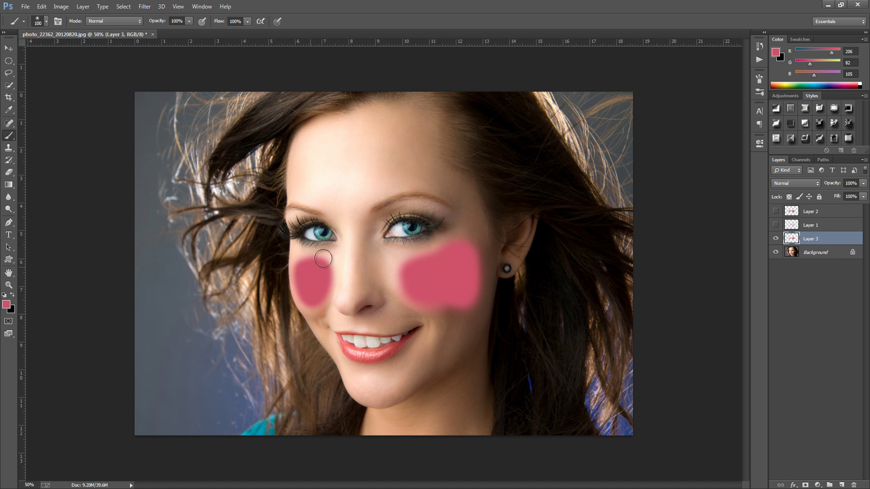
Step: Apply a Gaussian Blur of about 155 px radius to the pink cheek patches
{"action": "left_click", "coordinate": [144, 8]}
{"action": "mouse_move", "coordinate": [161, 109]}
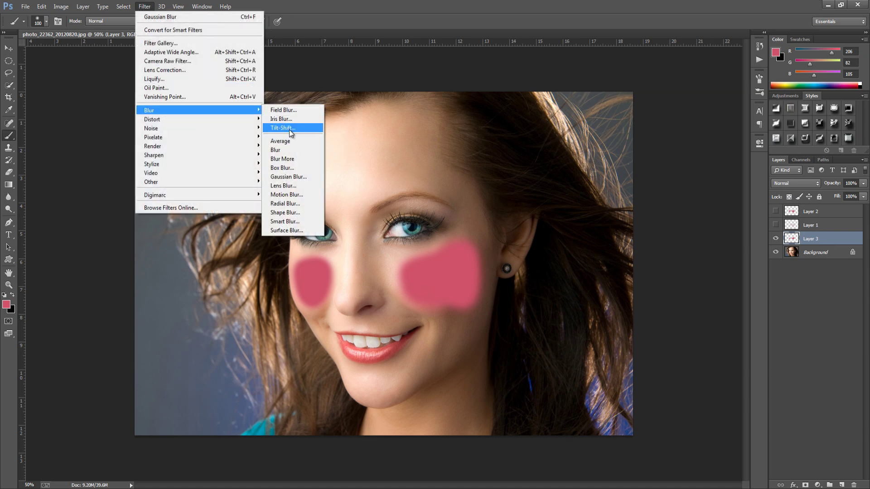
{"action": "left_click", "coordinate": [285, 177]}
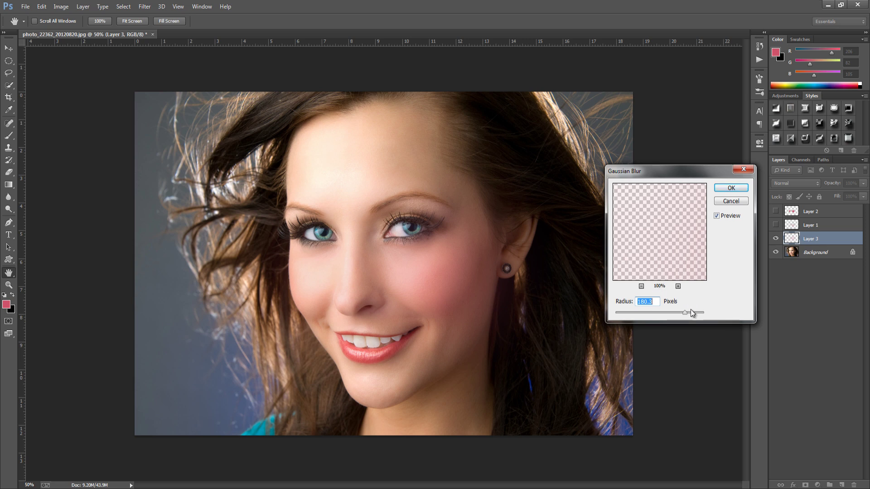
{"action": "left_click_drag", "start_coordinate": [685, 311], "coordinate": [687, 314]}
{"action": "left_click_drag", "start_coordinate": [687, 312], "coordinate": [681, 311]}
Step: Confirm the blur and reduce Layer 3's opacity to about 74%
{"action": "left_click", "coordinate": [735, 188]}
{"action": "key", "text": "b"}
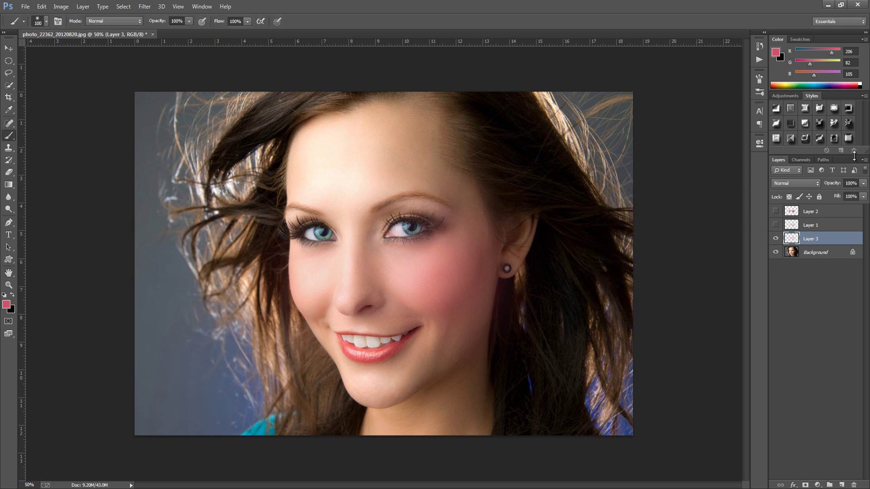
{"action": "left_click", "coordinate": [863, 183]}
{"action": "left_click_drag", "start_coordinate": [865, 198], "coordinate": [853, 196]}
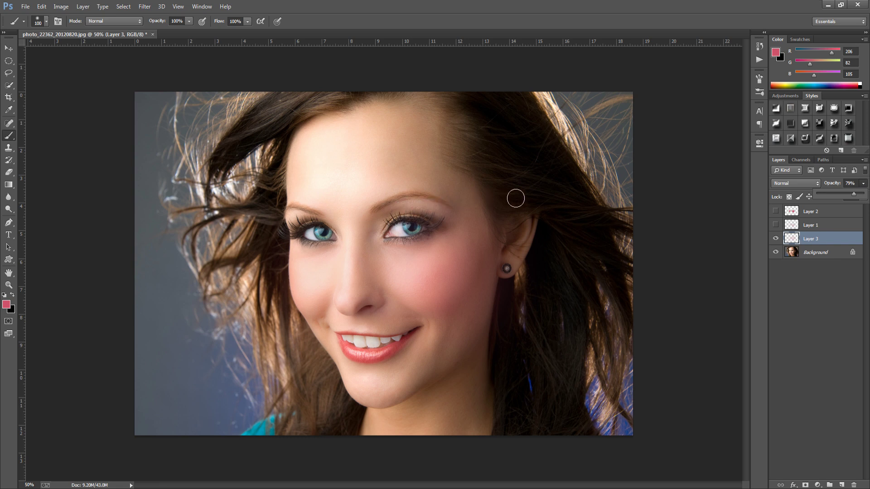
Step: Add a layer mask and paint out blush near the eyebrow, eye, jaw and hairline with a 250 px brush, then set opacity to 47%
{"action": "left_click", "coordinate": [805, 484]}
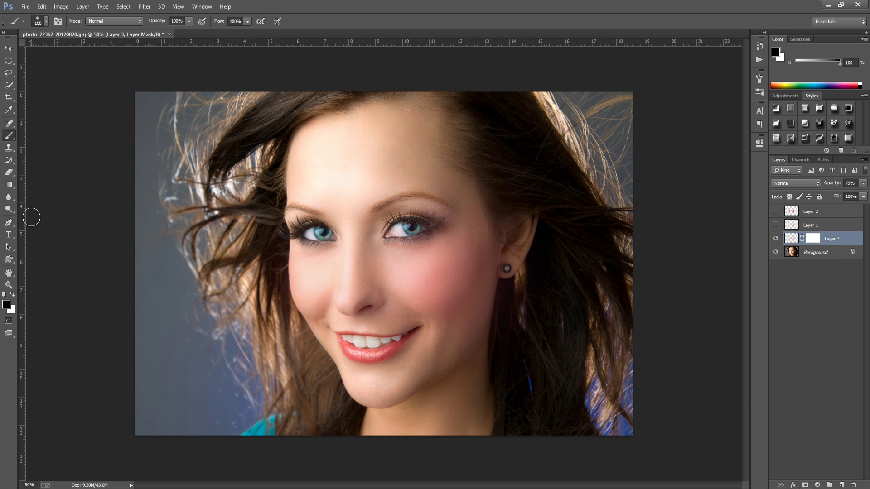
{"action": "key", "text": "bracketright"}
{"action": "key", "text": "bracketright"}
{"action": "key", "text": "bracketright"}
{"action": "key", "text": "bracketright"}
{"action": "key", "text": "bracketright"}
{"action": "mouse_move", "coordinate": [409, 210]}
{"action": "left_mouse_down"}
{"action": "mouse_move", "coordinate": [391, 222]}
{"action": "mouse_move", "coordinate": [426, 195]}
{"action": "mouse_move", "coordinate": [395, 213]}
{"action": "mouse_move", "coordinate": [439, 194]}
{"action": "mouse_move", "coordinate": [470, 196]}
{"action": "mouse_move", "coordinate": [489, 225]}
{"action": "mouse_move", "coordinate": [489, 200]}
{"action": "mouse_move", "coordinate": [384, 195]}
{"action": "left_mouse_up"}
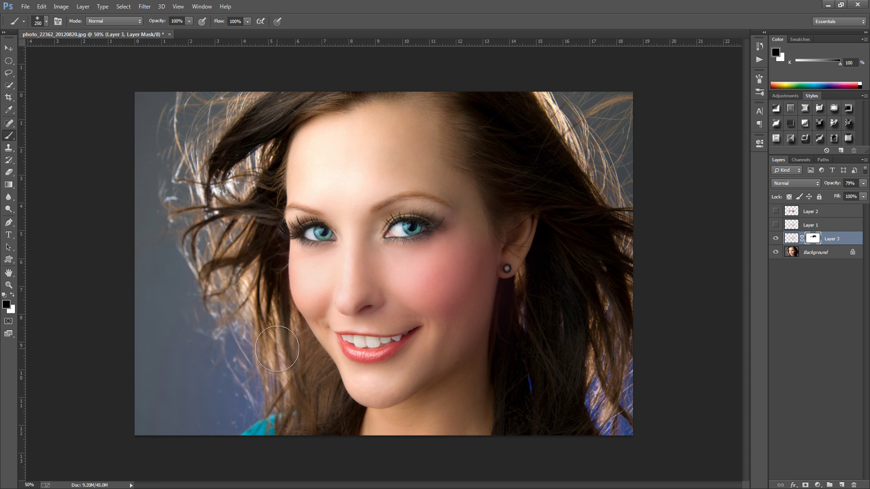
{"action": "mouse_move", "coordinate": [489, 350]}
{"action": "left_mouse_down"}
{"action": "mouse_move", "coordinate": [523, 278]}
{"action": "mouse_move", "coordinate": [508, 222]}
{"action": "mouse_move", "coordinate": [527, 289]}
{"action": "mouse_move", "coordinate": [508, 206]}
{"action": "mouse_move", "coordinate": [527, 254]}
{"action": "mouse_move", "coordinate": [501, 204]}
{"action": "left_mouse_up"}
{"action": "mouse_move", "coordinate": [448, 202]}
{"action": "left_mouse_down"}
{"action": "mouse_move", "coordinate": [394, 224]}
{"action": "mouse_move", "coordinate": [430, 215]}
{"action": "left_mouse_up"}
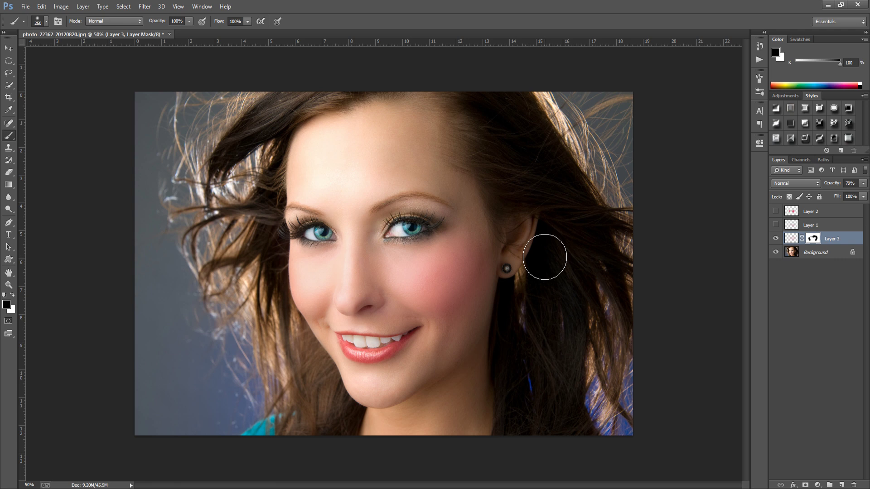
{"action": "left_click", "coordinate": [863, 183]}
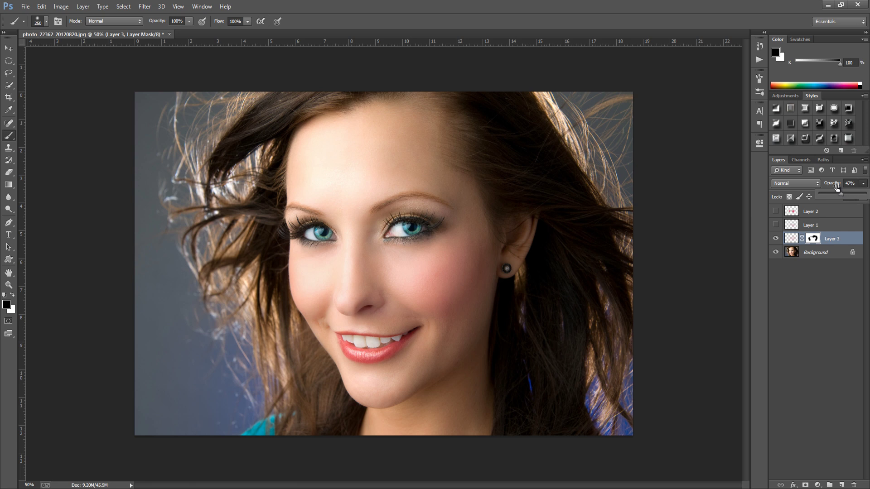
Step: Hide Layer 3, add Layer 4, and paint pink on the right cheek at 175 px and the left at 100 px
{"action": "left_click", "coordinate": [776, 239]}
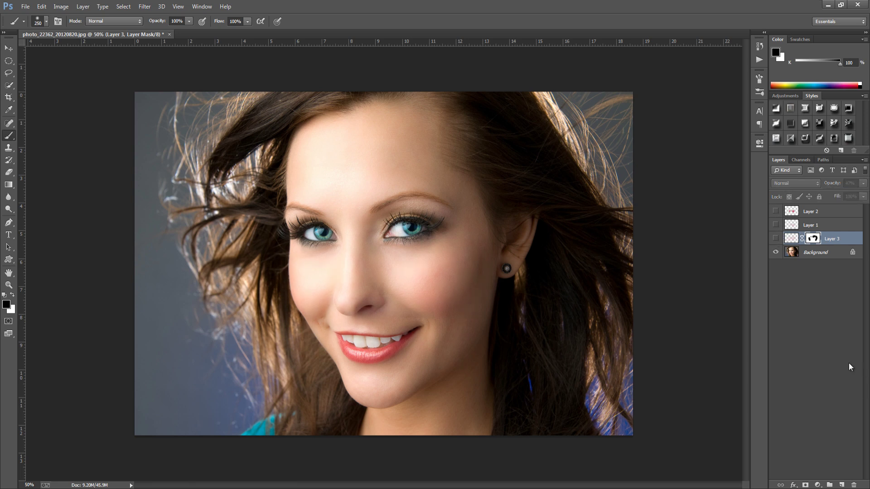
{"action": "left_click", "coordinate": [841, 485]}
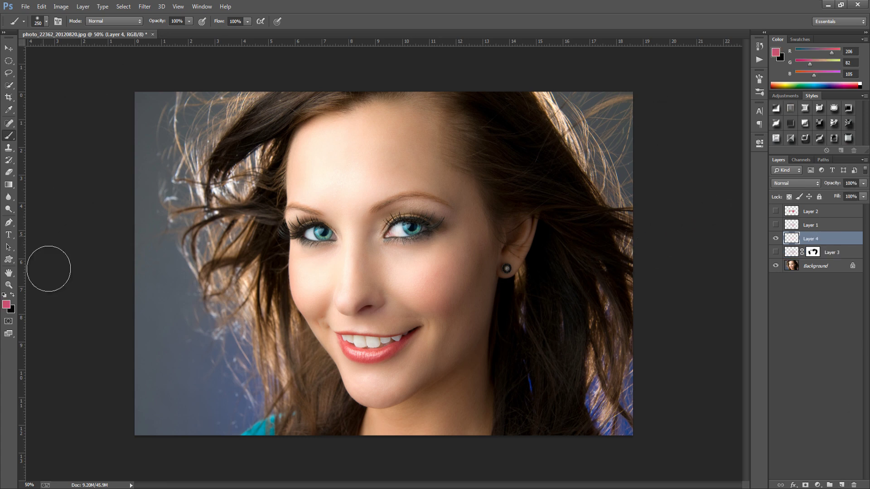
{"action": "key", "text": "bracketleft"}
{"action": "key", "text": "bracketleft"}
{"action": "mouse_move", "coordinate": [450, 253]}
{"action": "left_mouse_down"}
{"action": "mouse_move", "coordinate": [413, 290]}
{"action": "mouse_move", "coordinate": [447, 300]}
{"action": "mouse_move", "coordinate": [463, 261]}
{"action": "mouse_move", "coordinate": [459, 280]}
{"action": "left_mouse_up"}
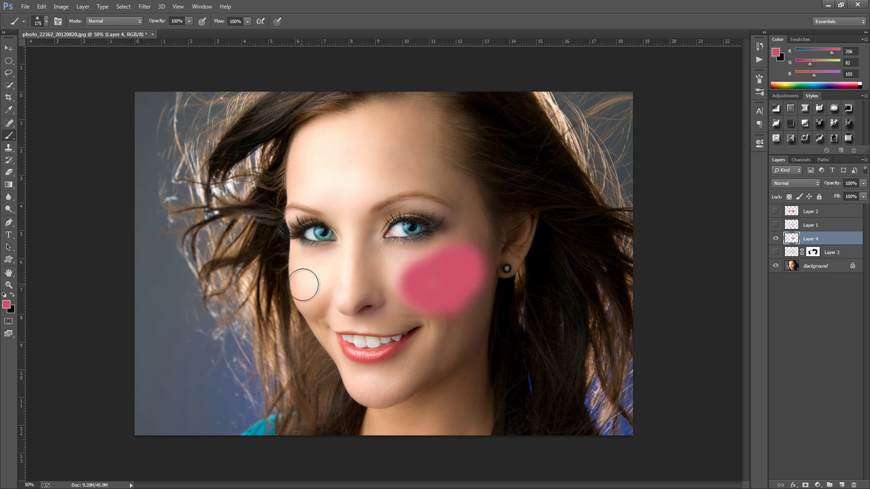
{"action": "key", "text": "bracketleft"}
{"action": "key", "text": "bracketleft"}
{"action": "key", "text": "bracketleft"}
{"action": "mouse_move", "coordinate": [301, 277]}
{"action": "left_mouse_down"}
{"action": "mouse_move", "coordinate": [315, 295]}
{"action": "mouse_move", "coordinate": [322, 274]}
{"action": "mouse_move", "coordinate": [309, 267]}
{"action": "mouse_move", "coordinate": [316, 298]}
{"action": "mouse_move", "coordinate": [310, 283]}
{"action": "left_mouse_up"}
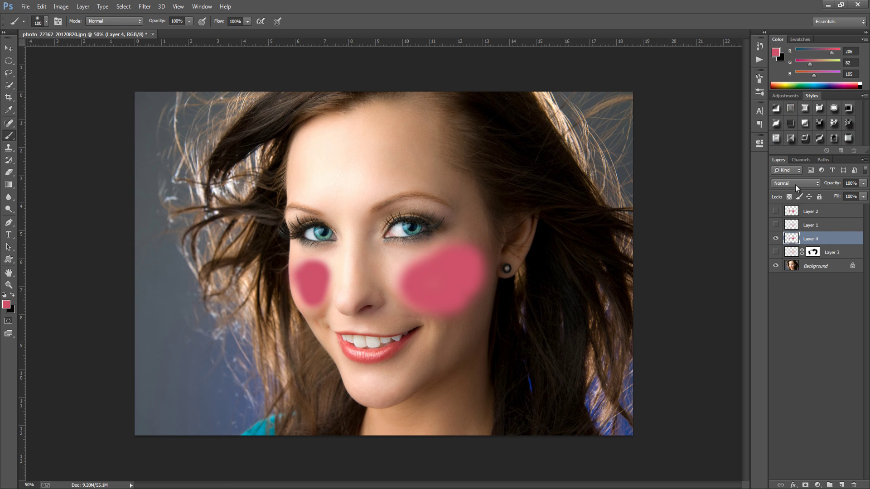
Step: Set Layer 4's blend mode to Color and its opacity to 23%
{"action": "left_click", "coordinate": [796, 185]}
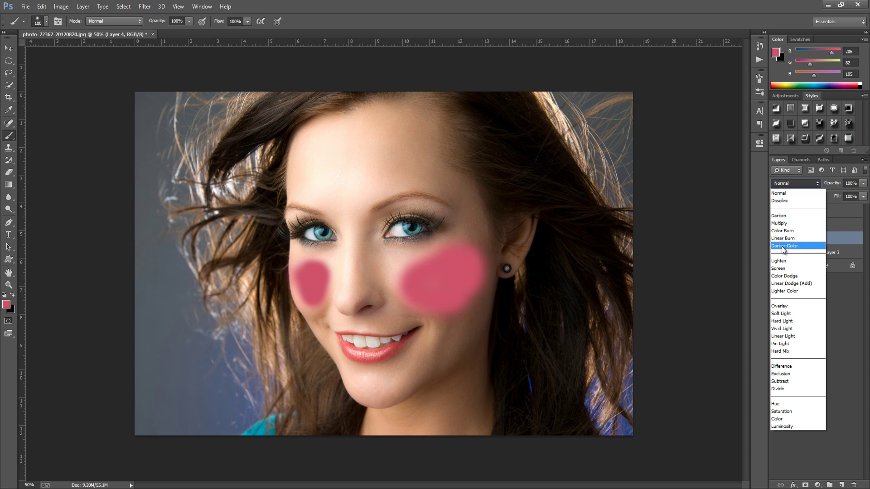
{"action": "left_click", "coordinate": [796, 421]}
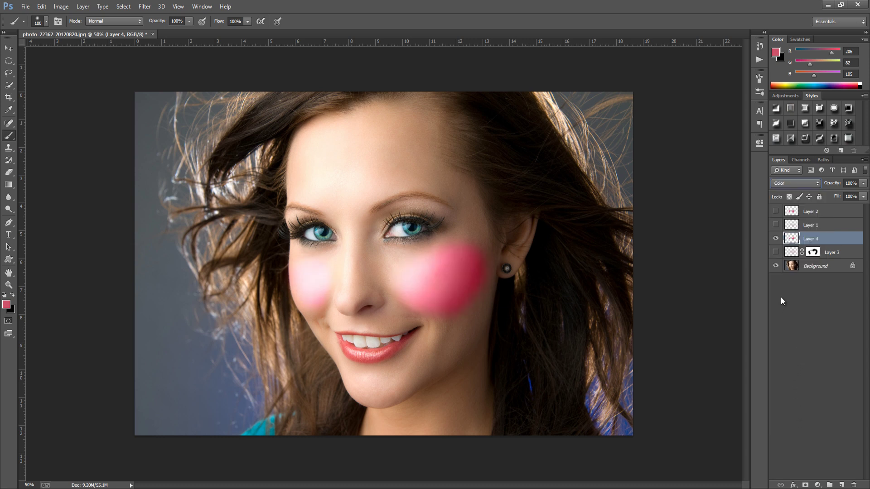
{"action": "left_click", "coordinate": [863, 184]}
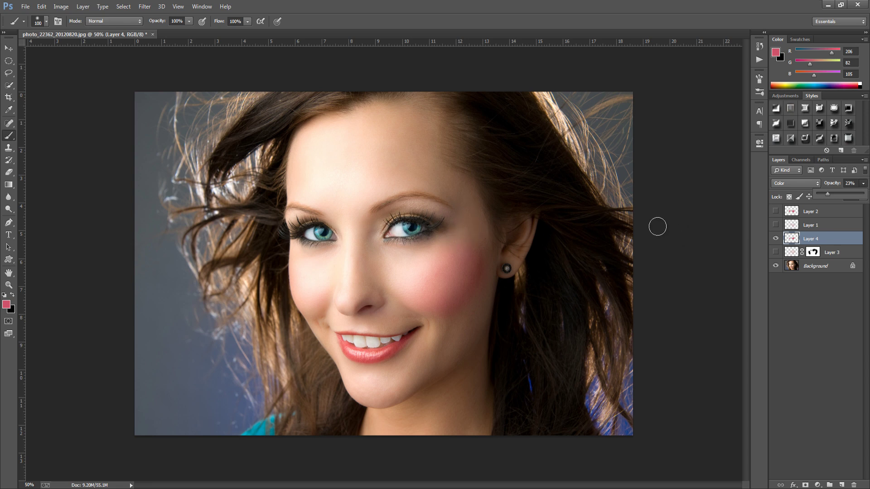
Step: Mask Layer 4's blush off the ear and earring with a 175 px brush
{"action": "left_click", "coordinate": [806, 484]}
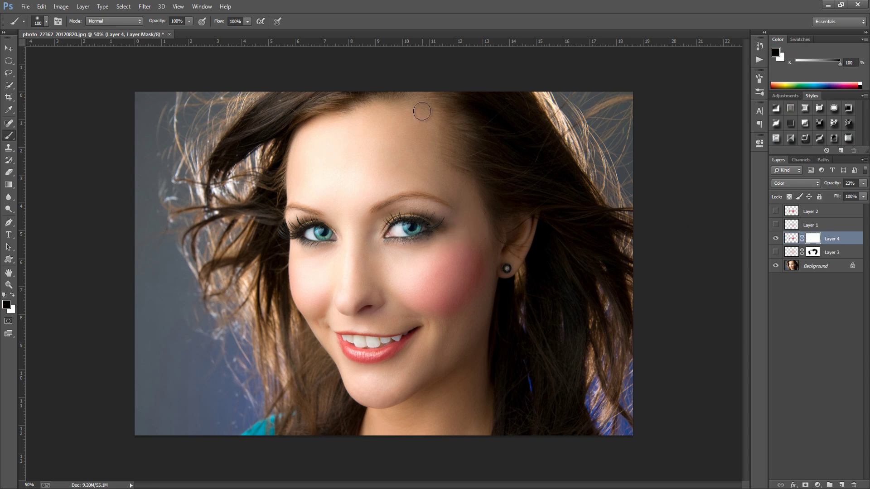
{"action": "key", "text": "bracketright"}
{"action": "key", "text": "bracketright"}
{"action": "key", "text": "bracketright"}
{"action": "mouse_move", "coordinate": [474, 222]}
{"action": "left_mouse_down"}
{"action": "mouse_move", "coordinate": [499, 245]}
{"action": "mouse_move", "coordinate": [490, 223]}
{"action": "mouse_move", "coordinate": [505, 266]}
{"action": "mouse_move", "coordinate": [501, 235]}
{"action": "mouse_move", "coordinate": [504, 288]}
{"action": "mouse_move", "coordinate": [511, 239]}
{"action": "left_mouse_up"}
Step: Toggle Layer 4 and Layer 3 on and off to compare, leaving both hidden
{"action": "left_click", "coordinate": [776, 239]}
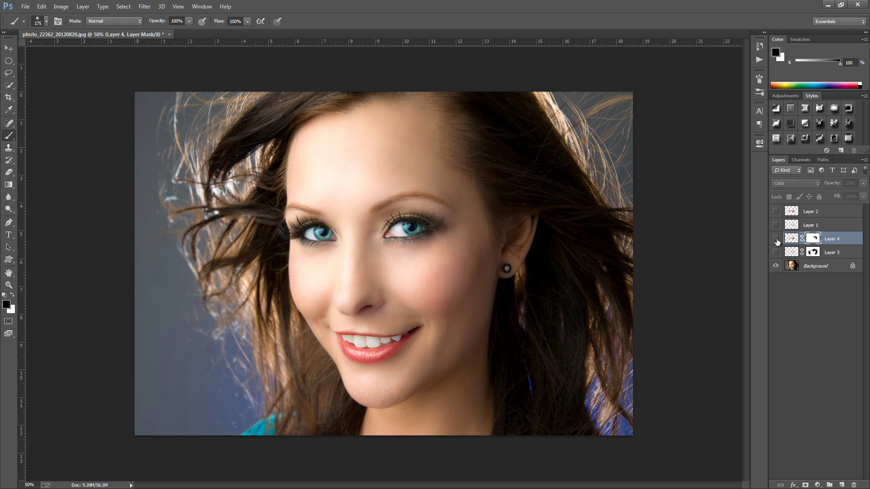
{"action": "left_click", "coordinate": [776, 239]}
{"action": "left_click", "coordinate": [776, 239]}
{"action": "left_click", "coordinate": [776, 239]}
{"action": "left_click", "coordinate": [776, 239]}
{"action": "left_click", "coordinate": [776, 253]}
{"action": "left_click", "coordinate": [776, 253]}
{"action": "left_click", "coordinate": [776, 252]}
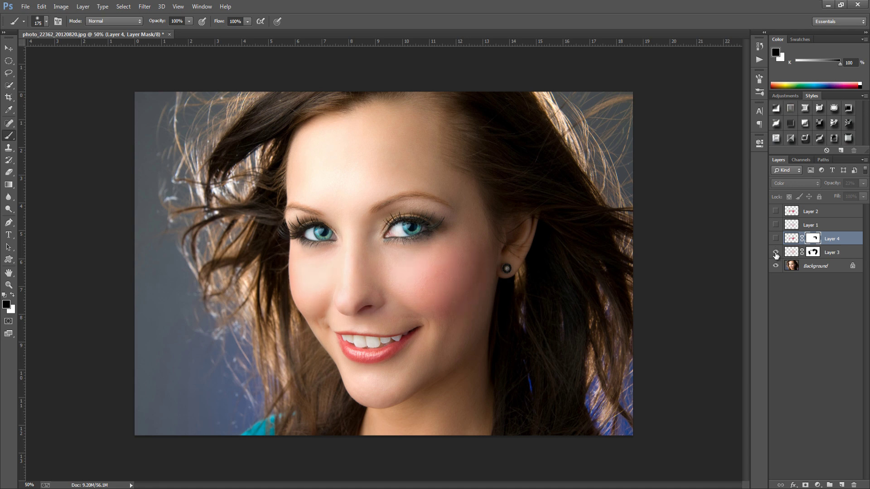
{"action": "left_click", "coordinate": [775, 252]}
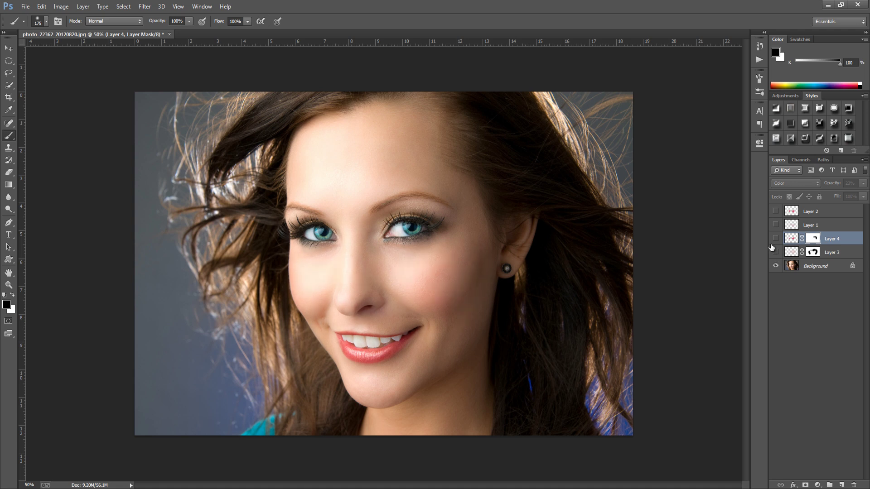